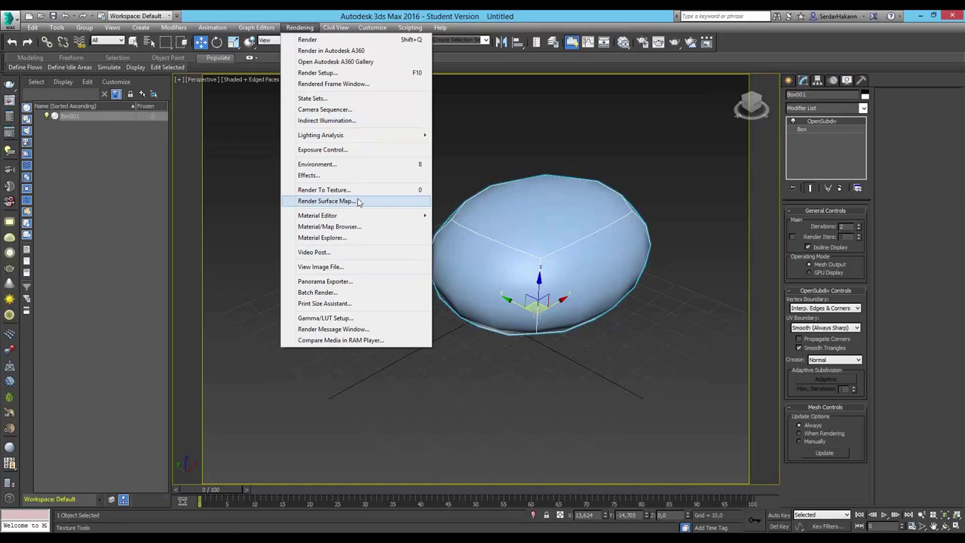
- Open Render Setup, move it aside, and switch rendering to A360 Cloud Rendering mode
left_click(345, 73)
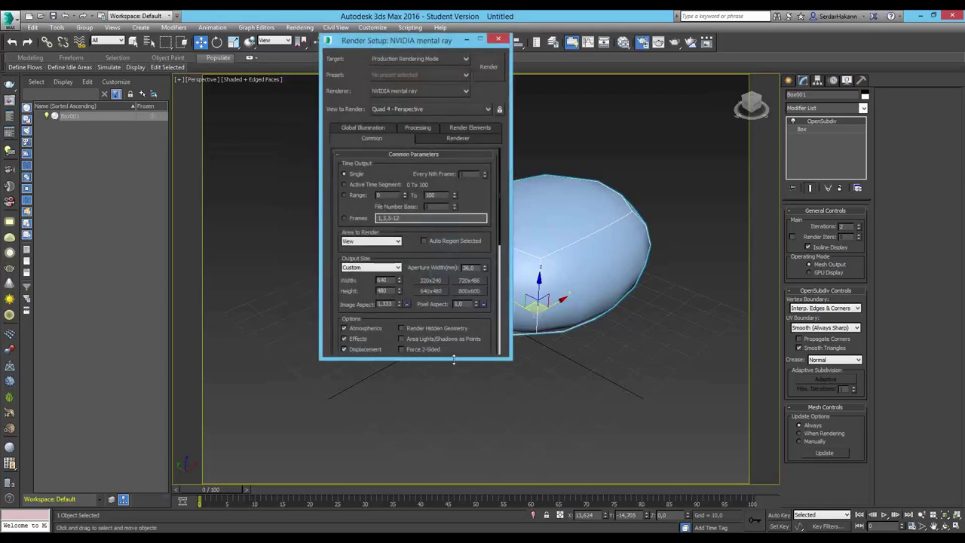
left_click_drag(453, 360, 455, 465)
mouse_move(411, 43)
left_mouse_down()
mouse_move(720, 124)
mouse_move(776, 98)
left_mouse_up()
left_click(299, 27)
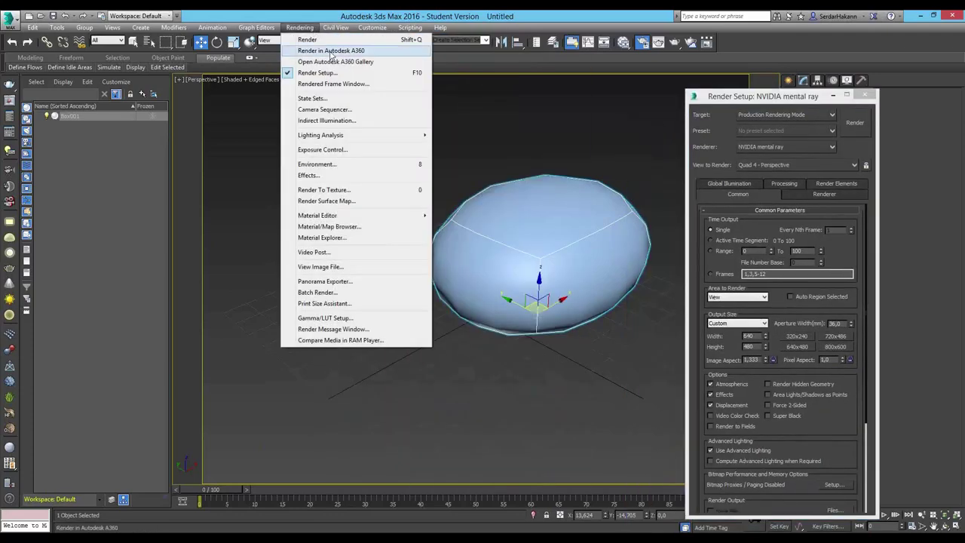
left_click(330, 50)
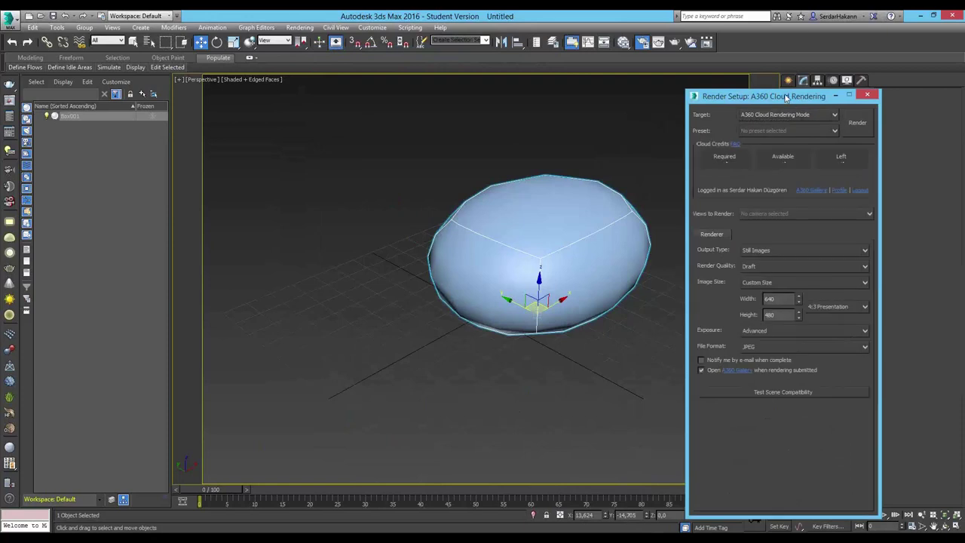
left_click_drag(787, 97, 337, 88)
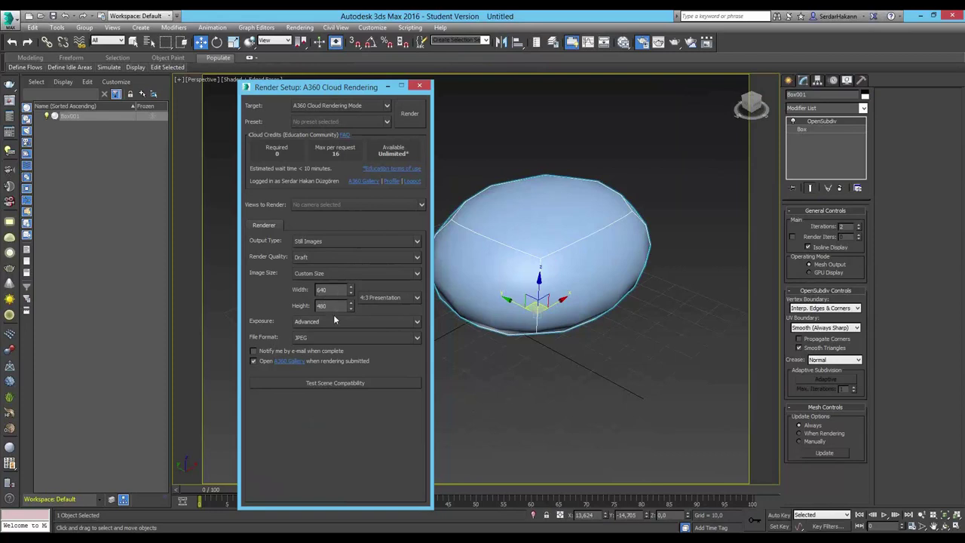
- Keep the 4:3 Presentation aspect ratio, Advanced exposure and JPEG output format
left_click(397, 296)
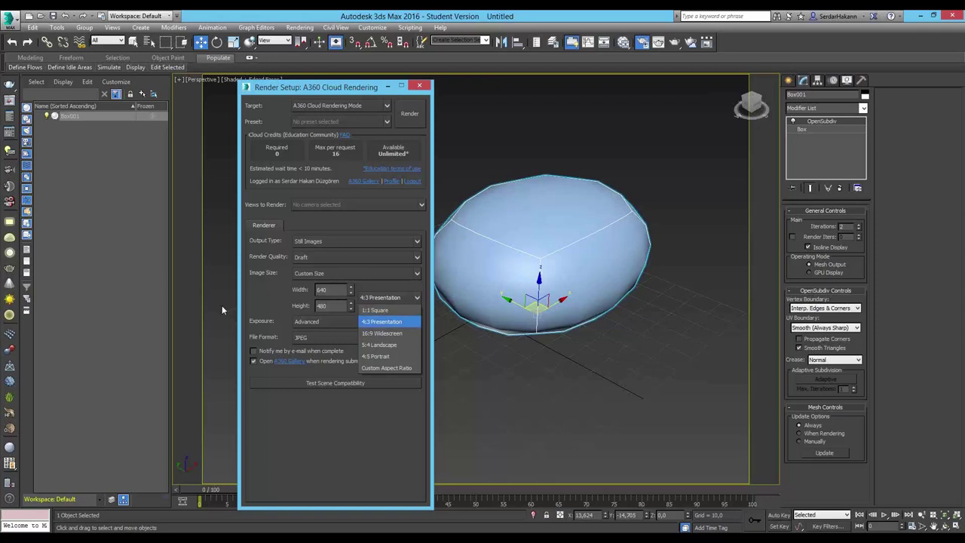
left_click(262, 305)
left_click(337, 328)
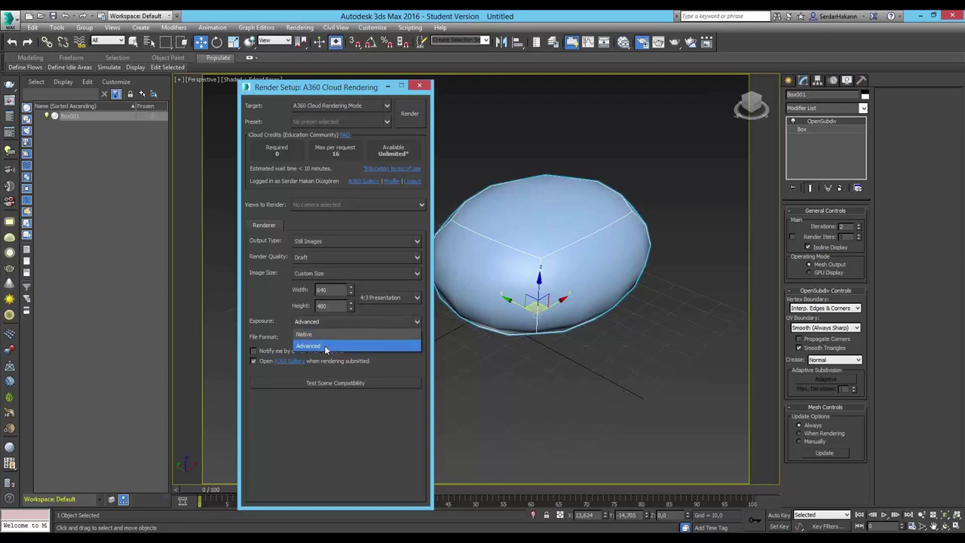
left_click(312, 348)
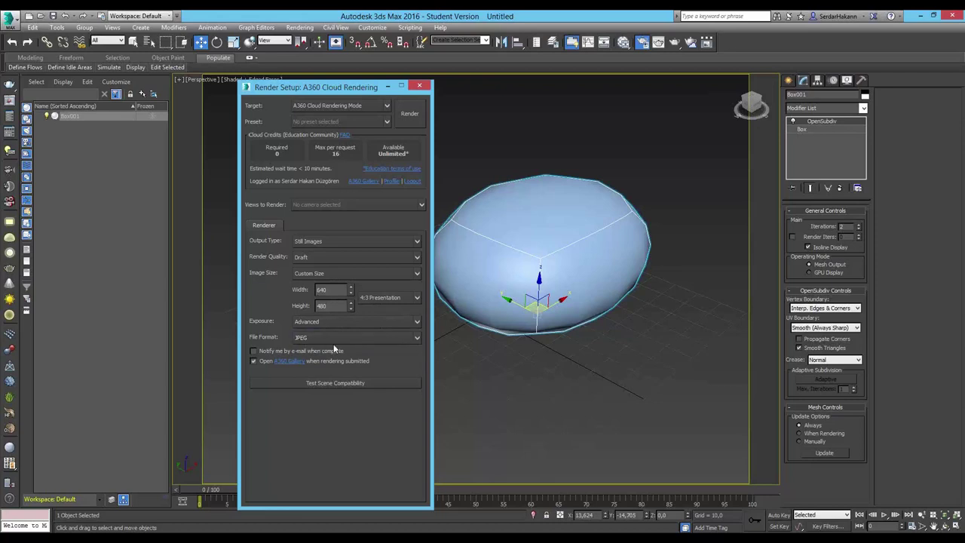
left_click(337, 341)
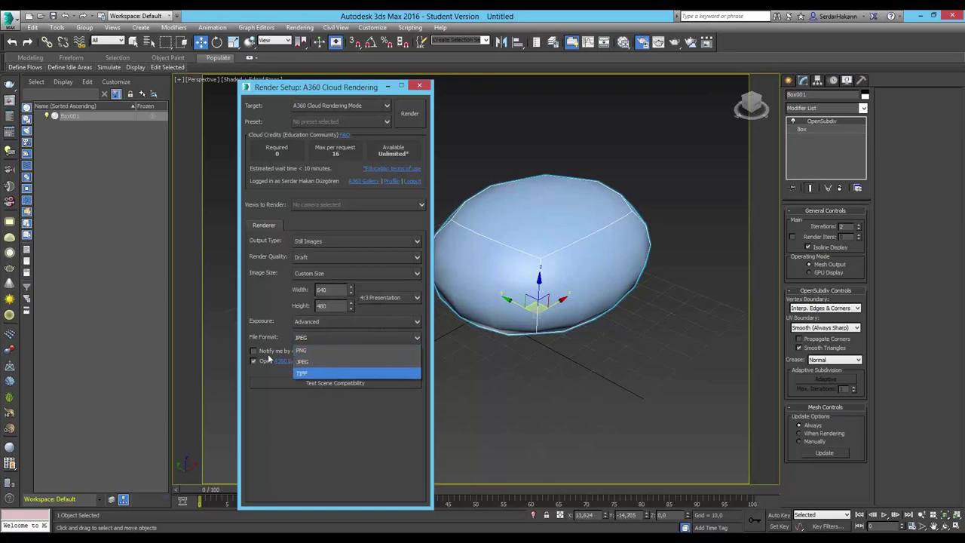
left_click(258, 294)
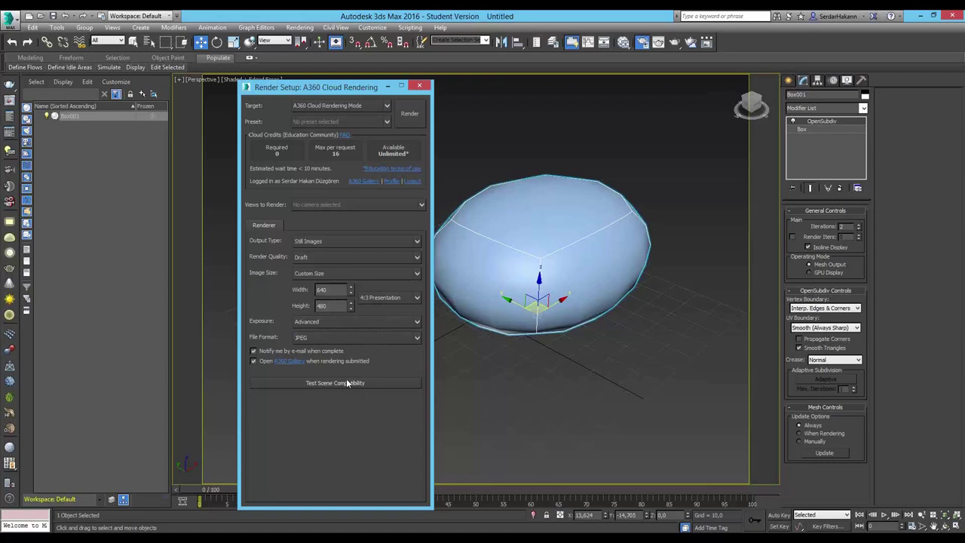
- Run the cloud-render compatibility test, read the camera-required error, and close it
left_click(347, 382)
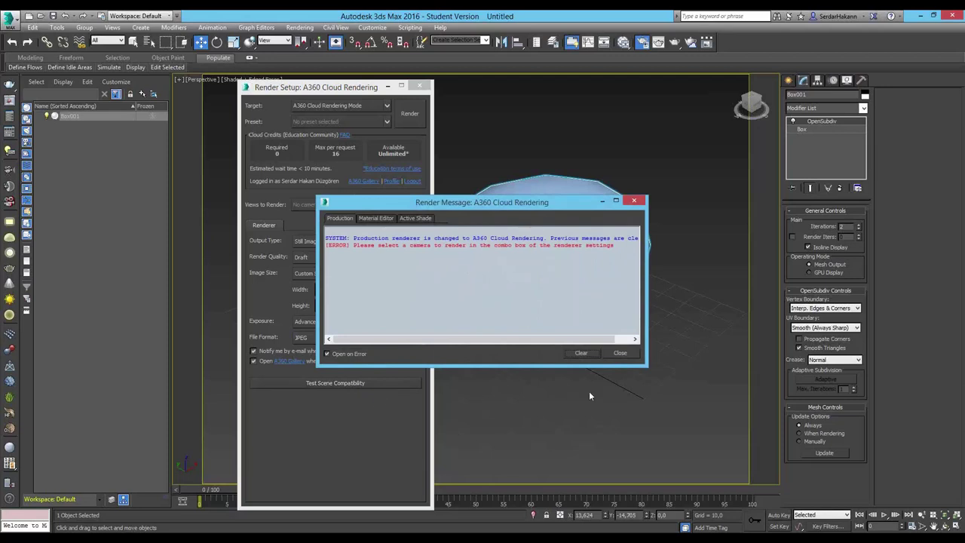
left_click_drag(645, 364, 712, 394)
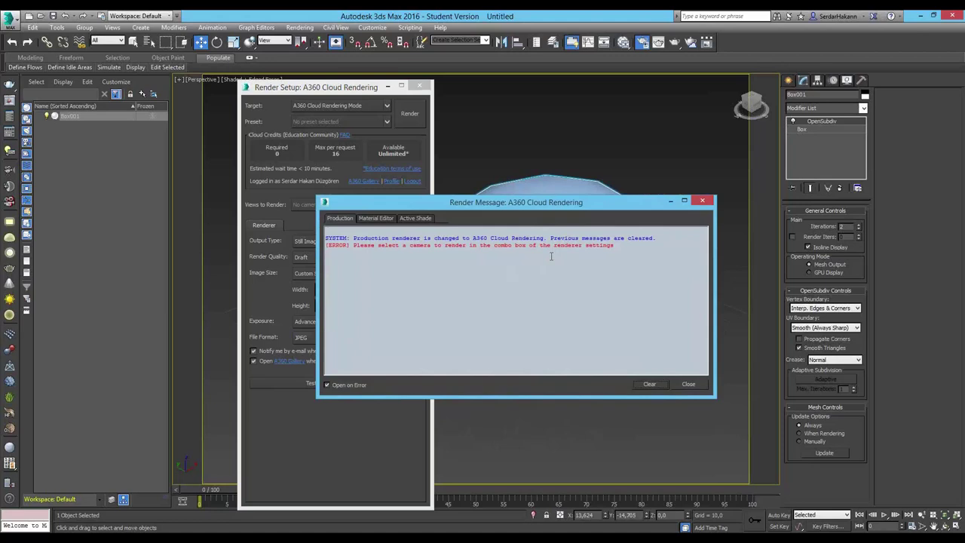
left_click(689, 385)
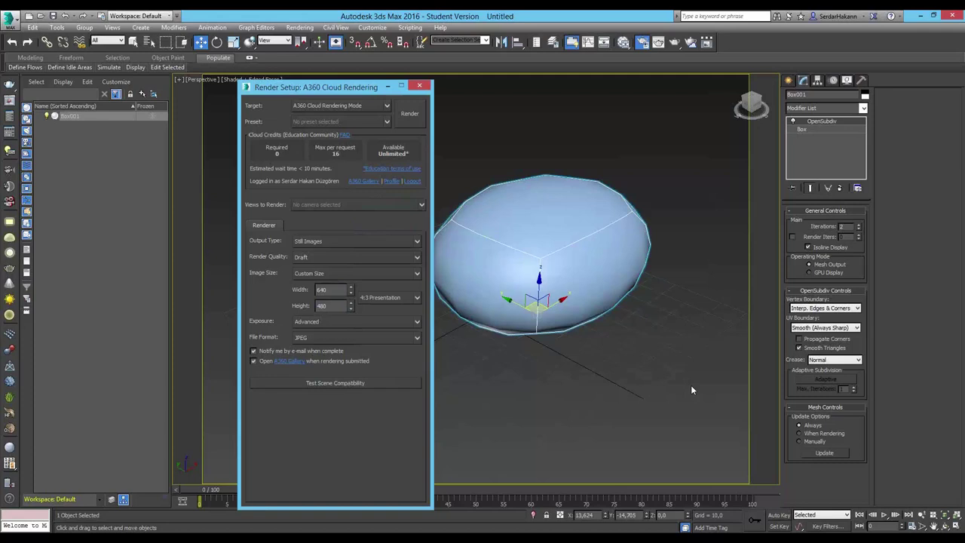
- Check the render target list, leaving A360 Cloud Rendering Mode selected
left_click(344, 109)
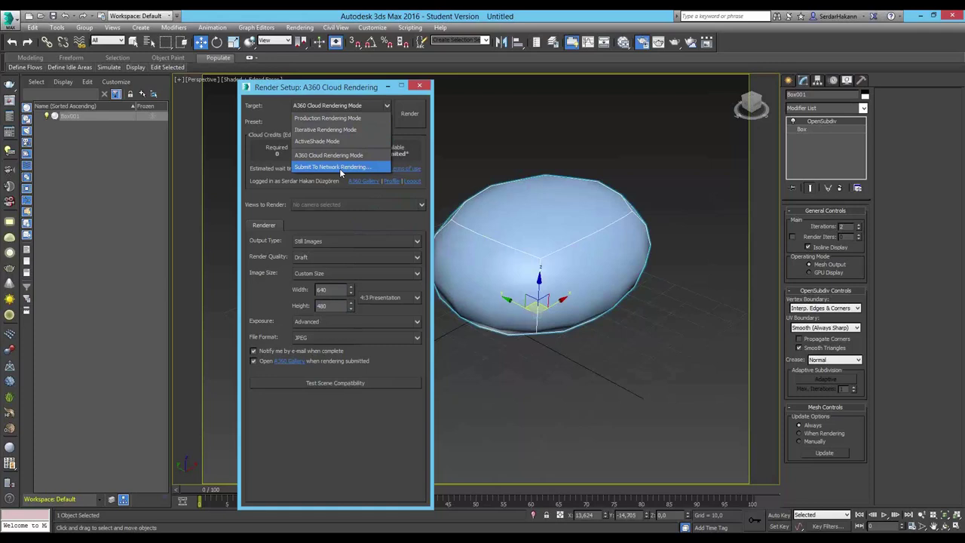
left_click(260, 106)
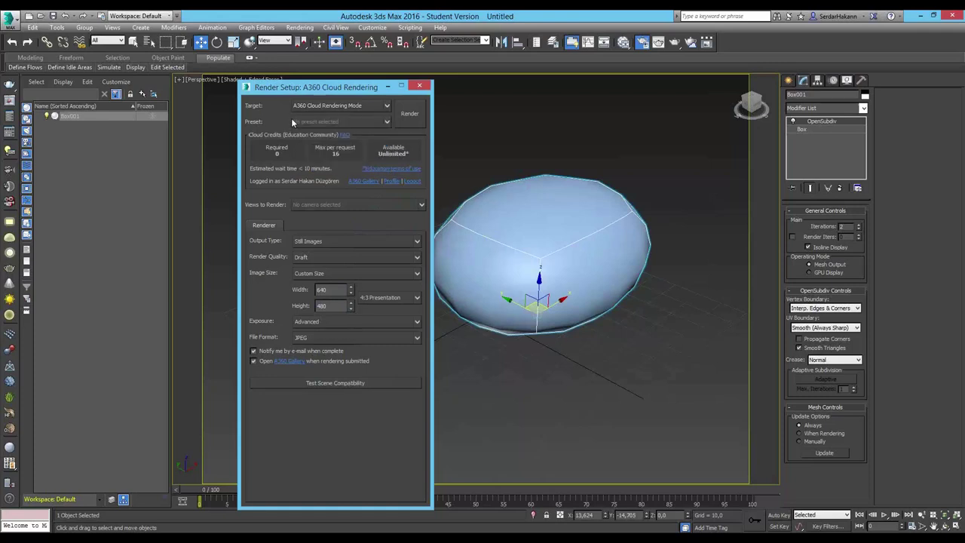
left_click(300, 28)
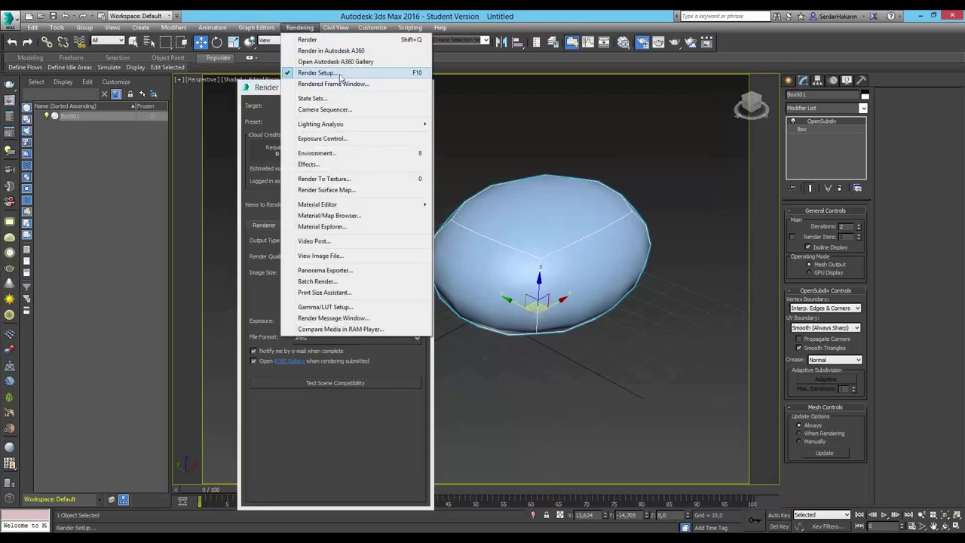
- Reopen Render Setup and switch the render target to Production Rendering Mode
left_click(257, 99)
left_click(419, 85)
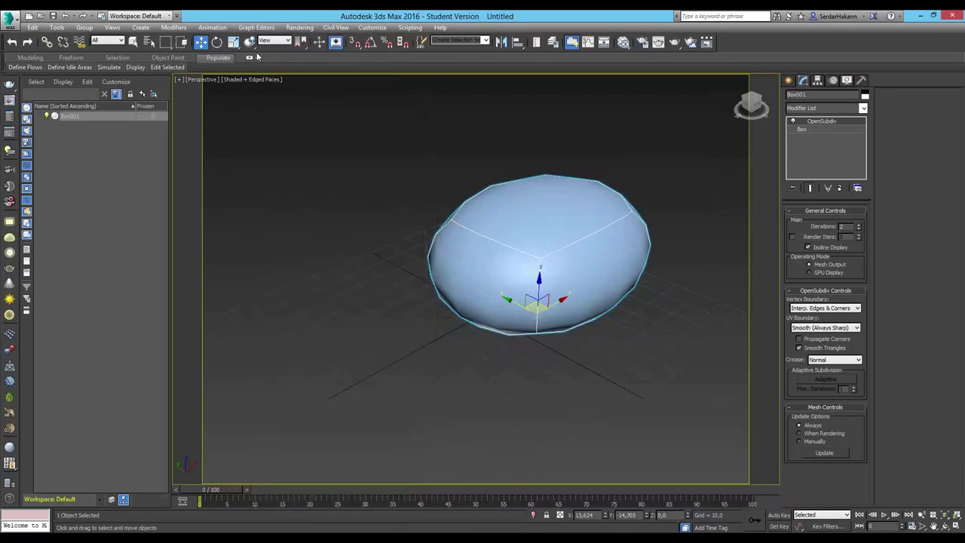
left_click(300, 28)
left_click(339, 75)
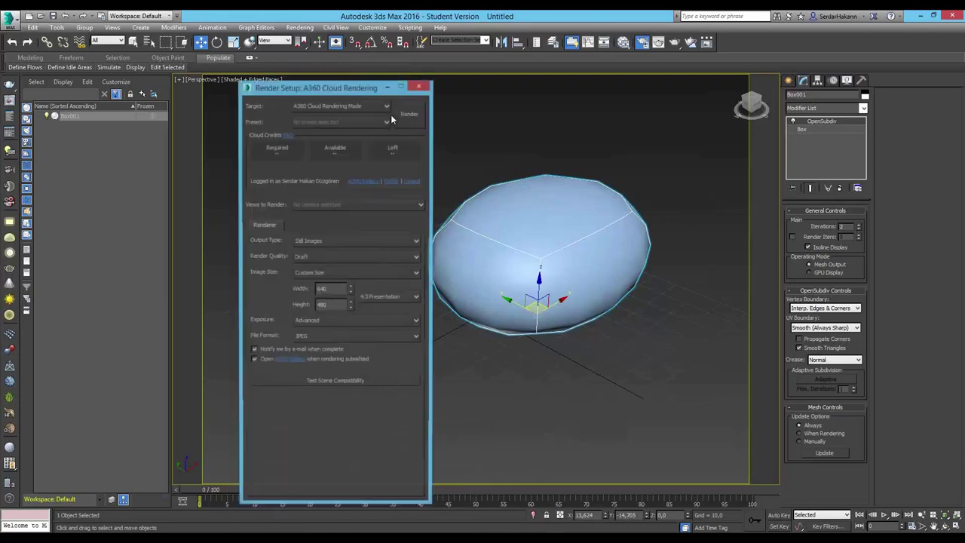
left_click(320, 104)
left_click(325, 117)
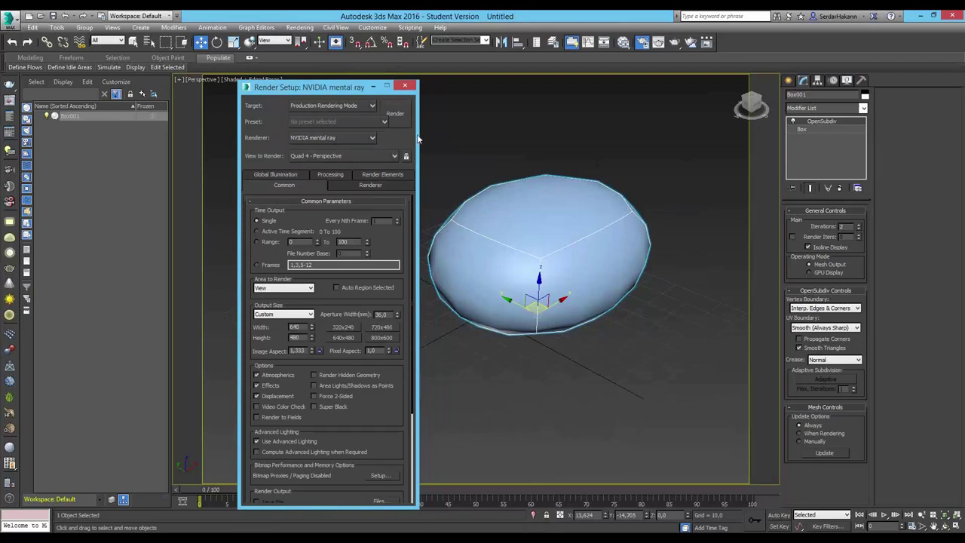
- Recheck the render target list unchanged and show the available renderers
scroll(392, 450, "down", 5)
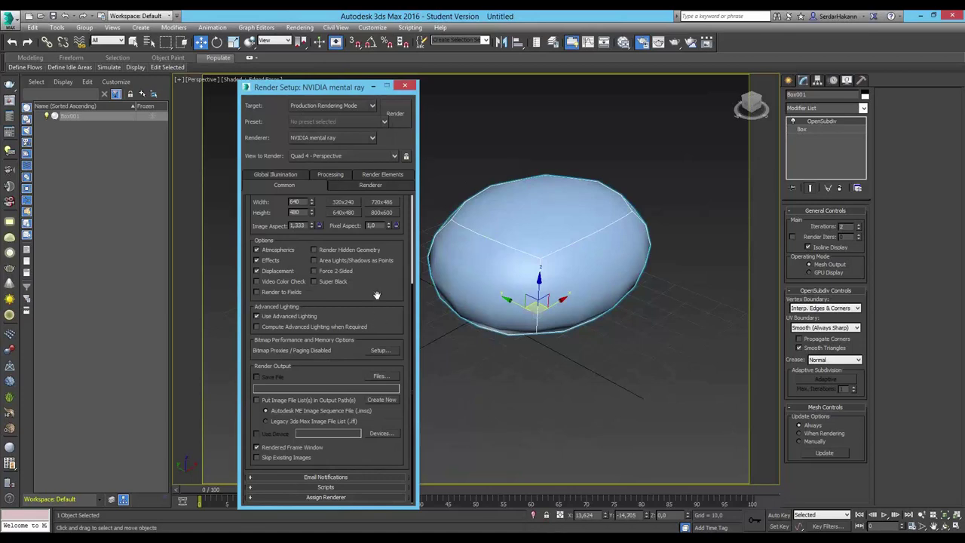
scroll(376, 295, "up", 5)
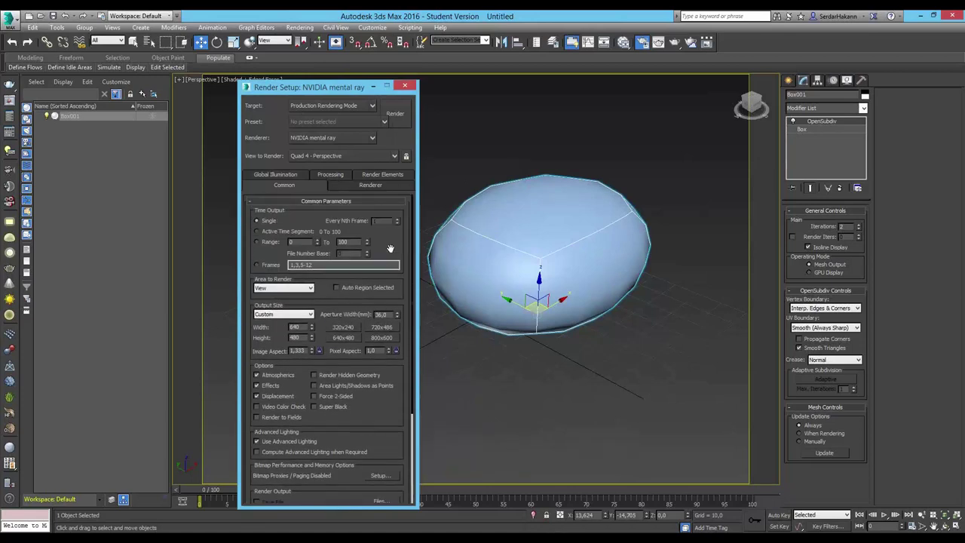
left_click(337, 108)
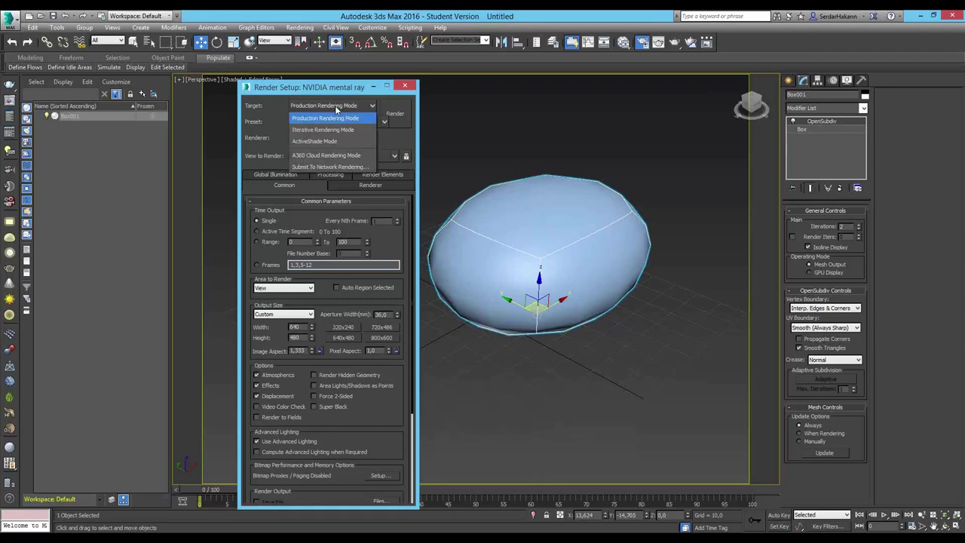
left_click(276, 107)
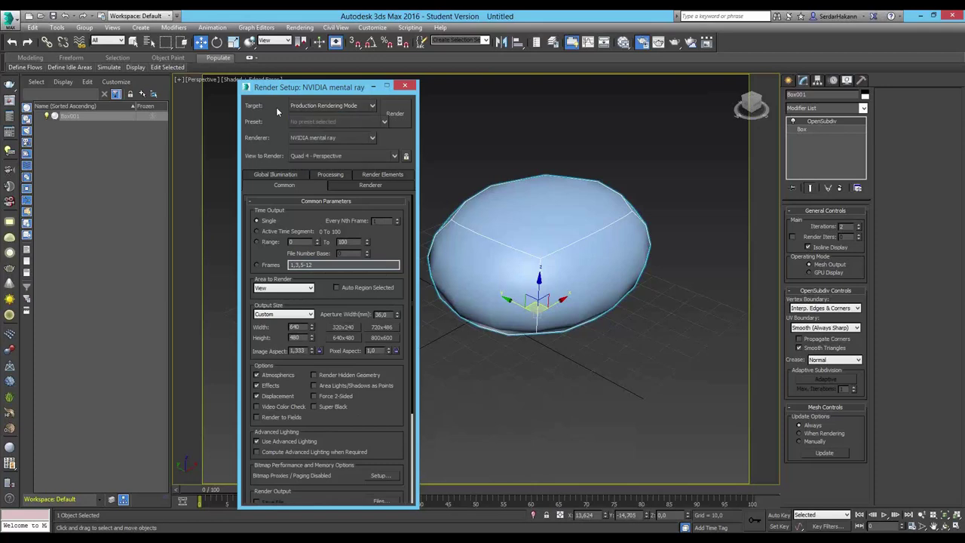
left_click(333, 136)
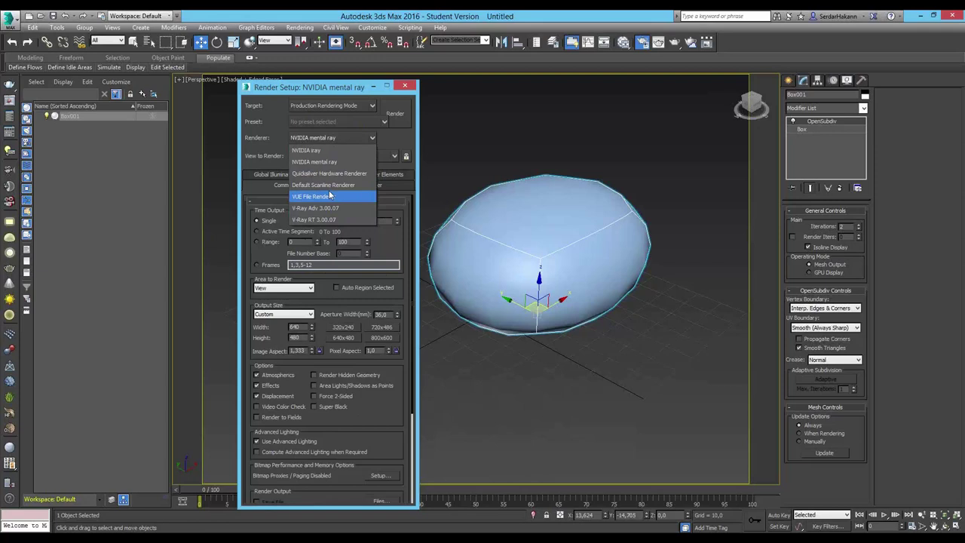
- Keep mental ray and raise Final Gather precision from Draft to Very High
left_click(273, 126)
left_click(279, 174)
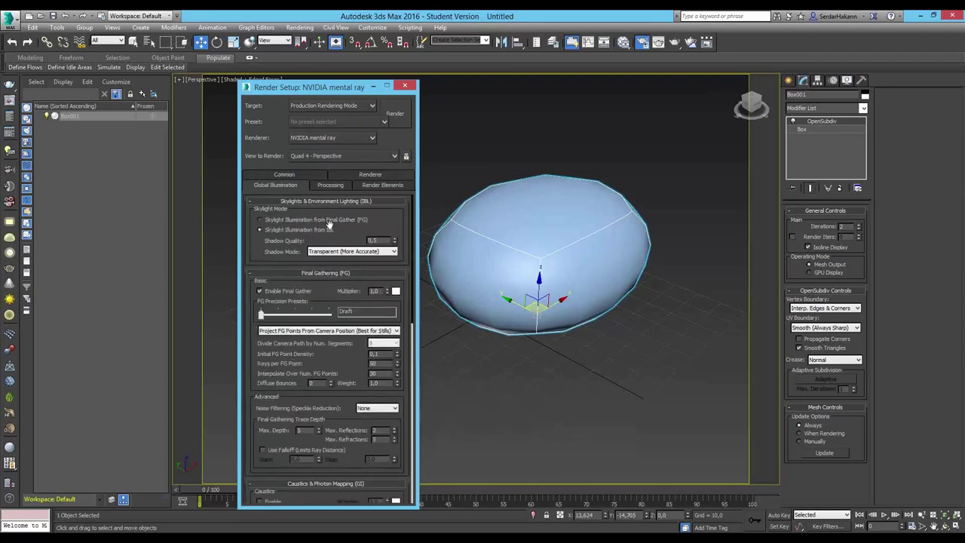
scroll(345, 227, "down", 1)
left_click_drag(345, 228, 346, 187)
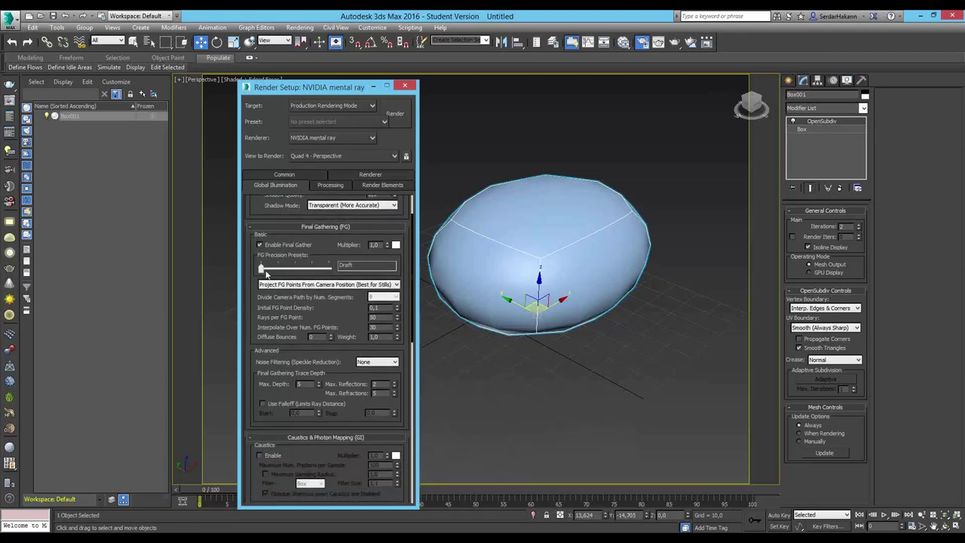
mouse_move(262, 268)
left_mouse_down()
mouse_move(327, 269)
mouse_move(262, 270)
left_mouse_up()
- Enable Photon Mapping (GI) with 500 photons per sample
left_click_drag(257, 388, 266, 260)
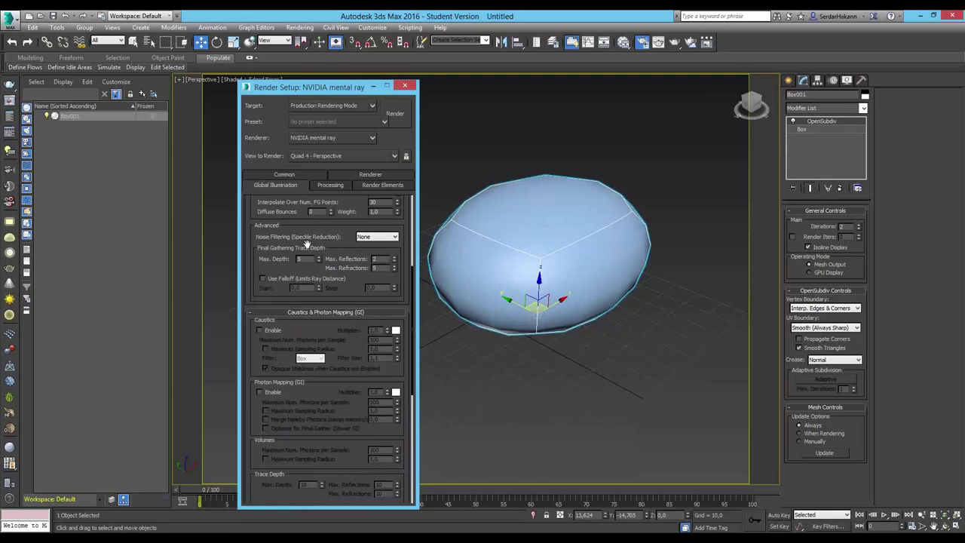
left_click(270, 394)
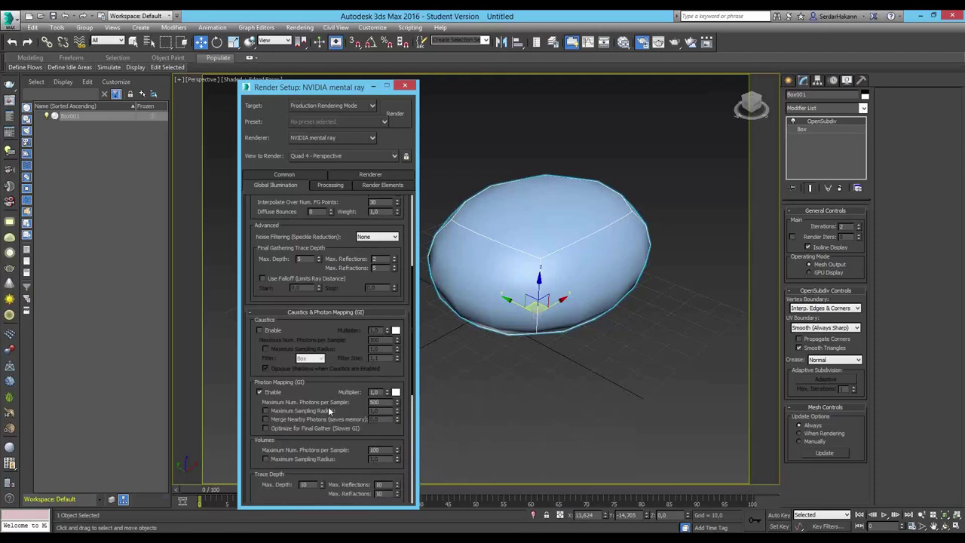
double_click(381, 403)
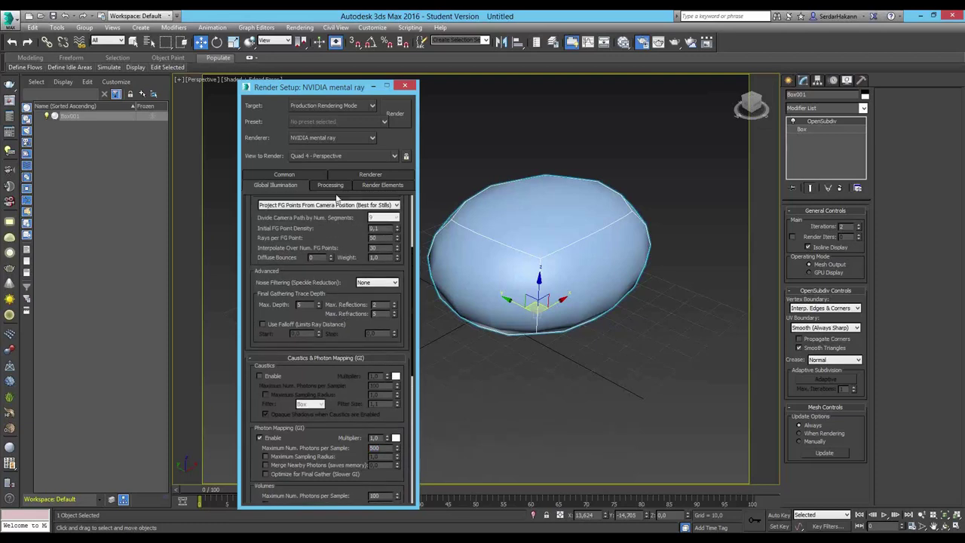
- Look through the Processing and Renderer tabs, keeping the Gauss filter, then view Render Elements
left_click(330, 185)
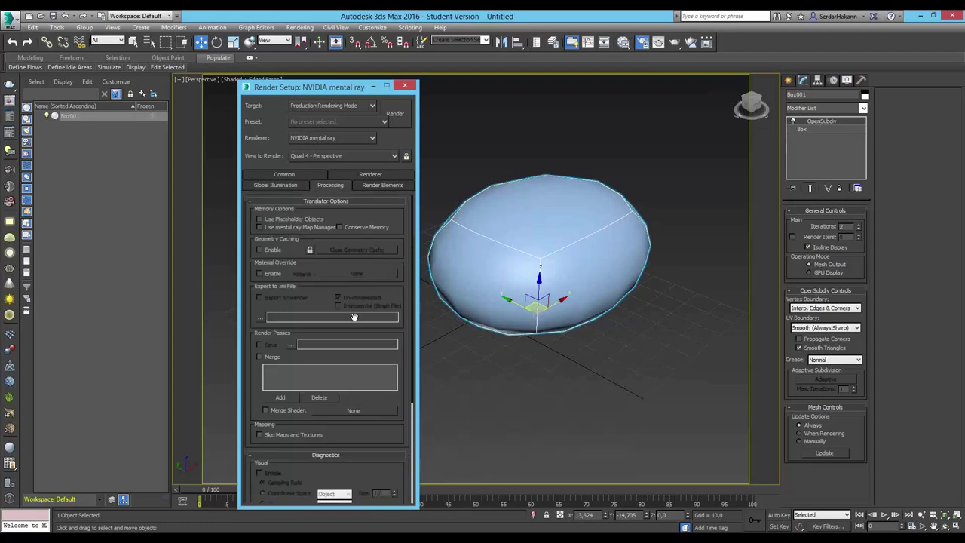
left_click(374, 175)
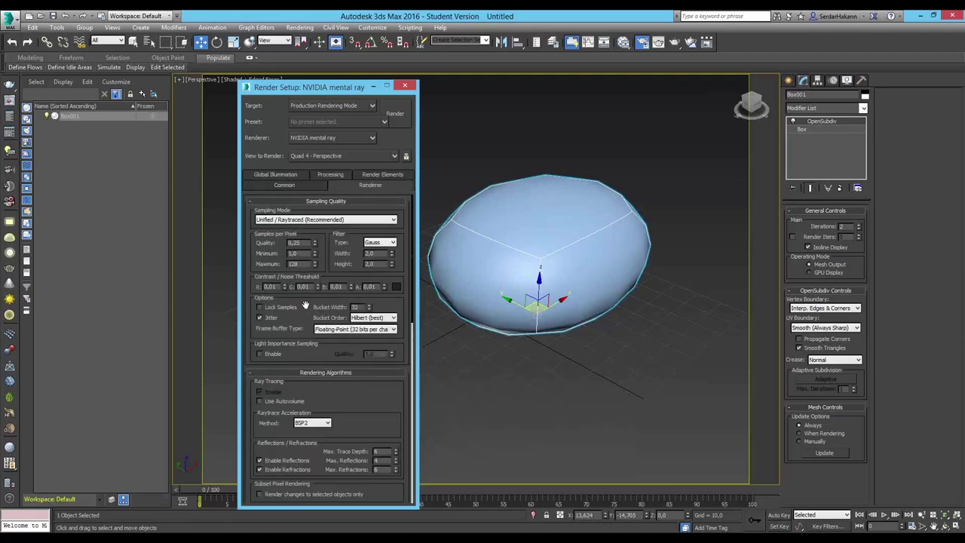
left_click(380, 243)
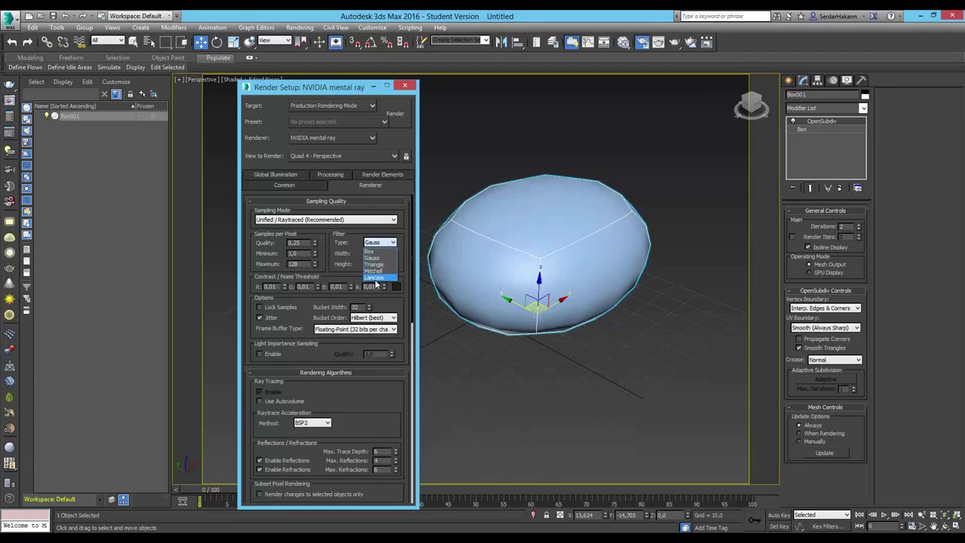
left_click(379, 177)
left_click(380, 174)
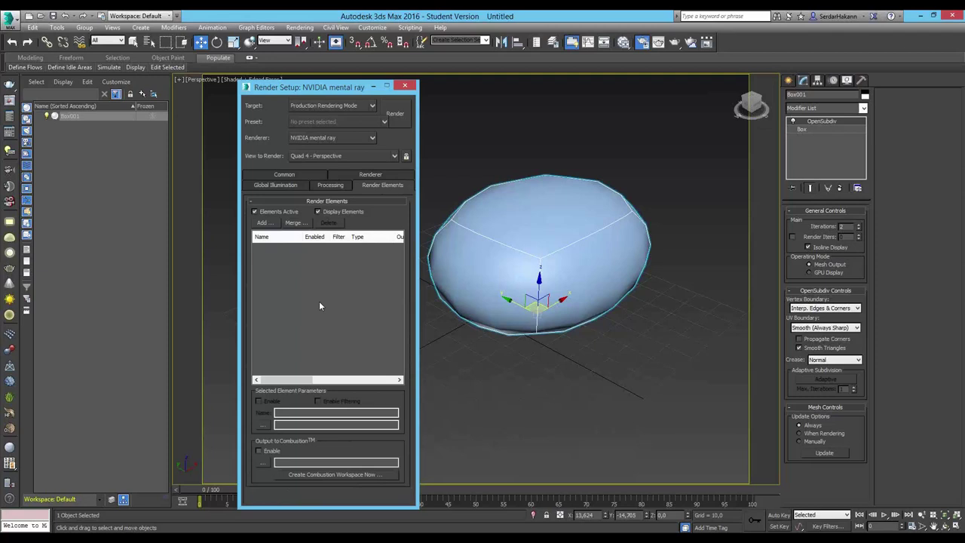
- Set the render target to A360 Cloud Rendering Mode and deselect the box
left_click(328, 186)
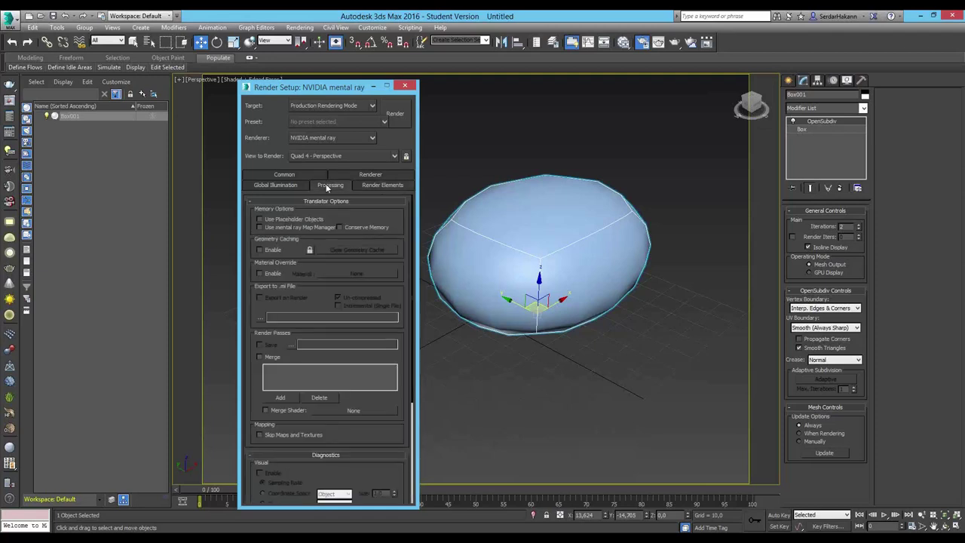
left_click(301, 179)
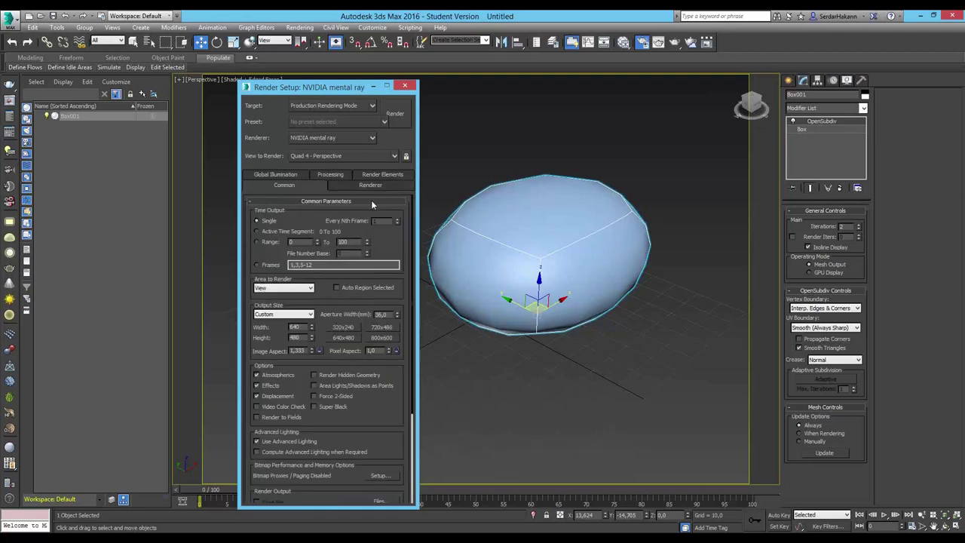
left_click(340, 113)
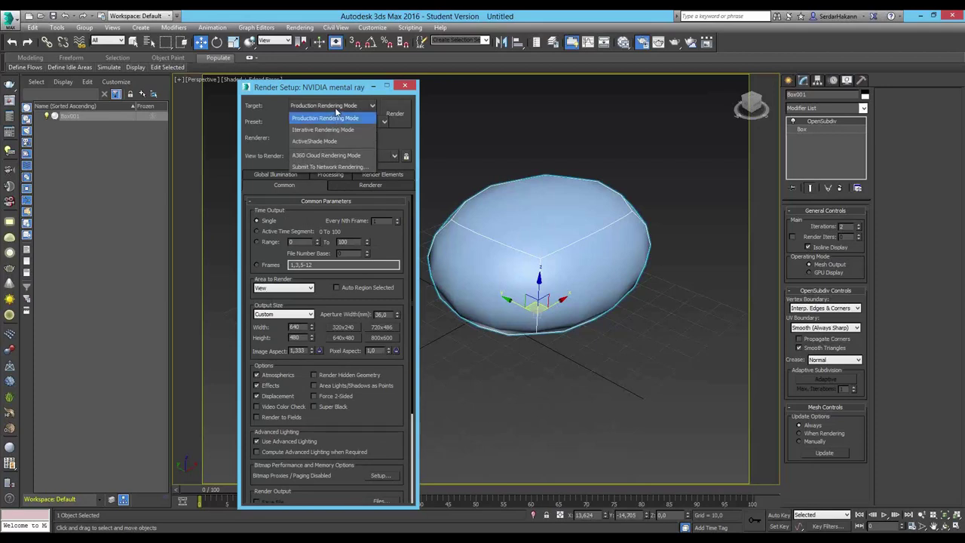
left_click(326, 155)
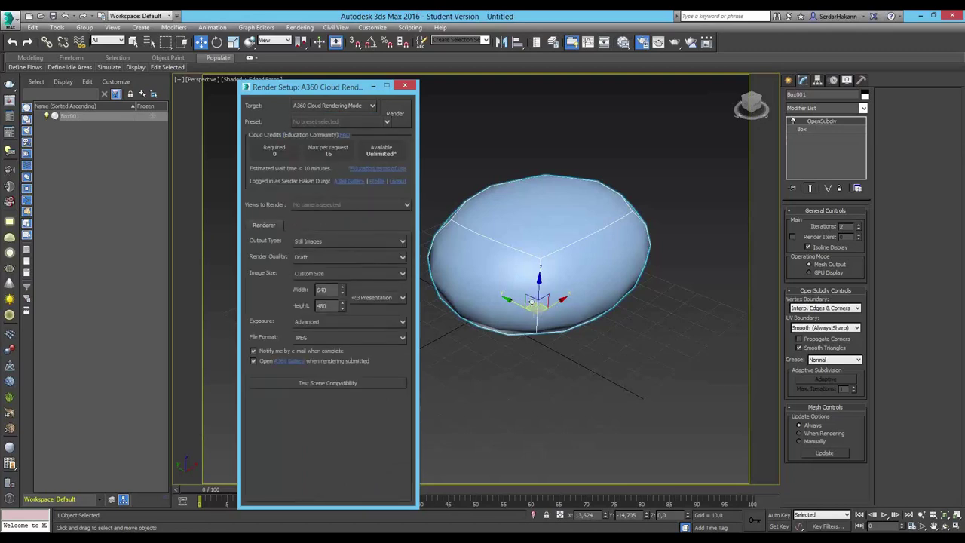
left_click_drag(337, 88, 169, 87)
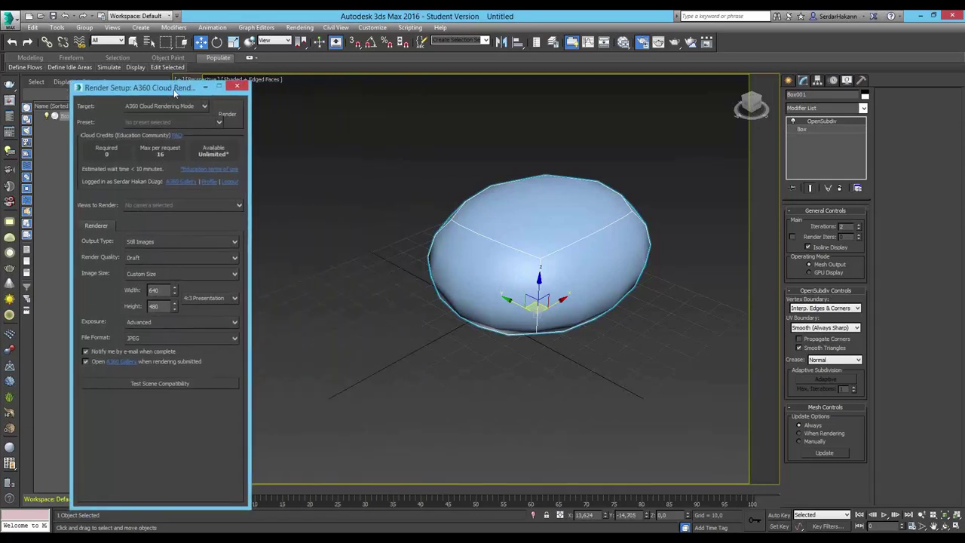
left_click(460, 394)
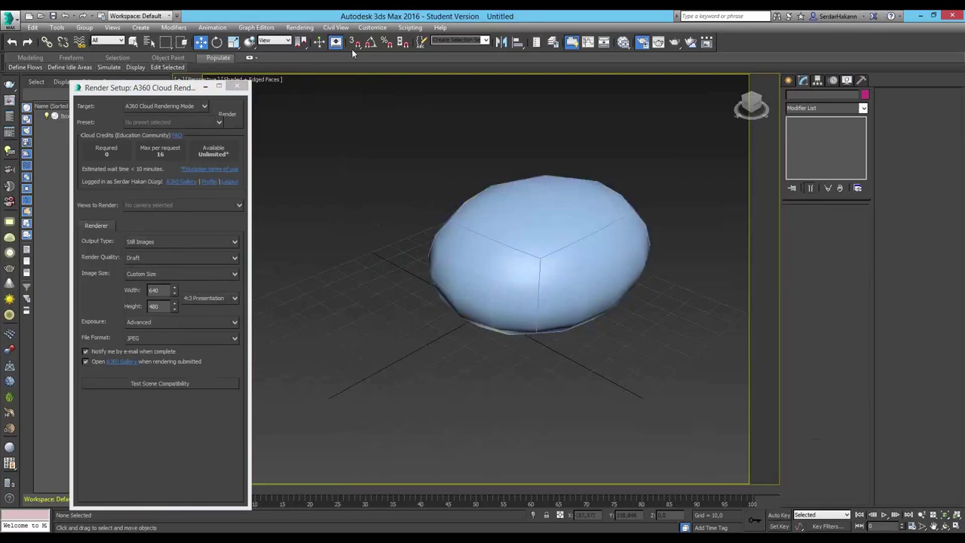
- Create a physical camera from the orbited view with Ctrl+C, render it, and list sensor presets
left_click(205, 87)
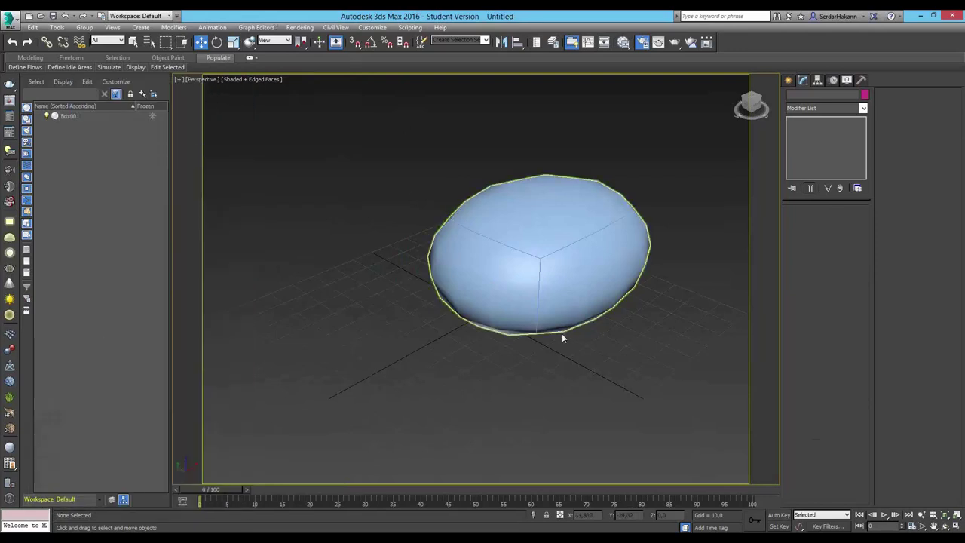
middle_click_drag(594, 233, 553, 254, "alt")
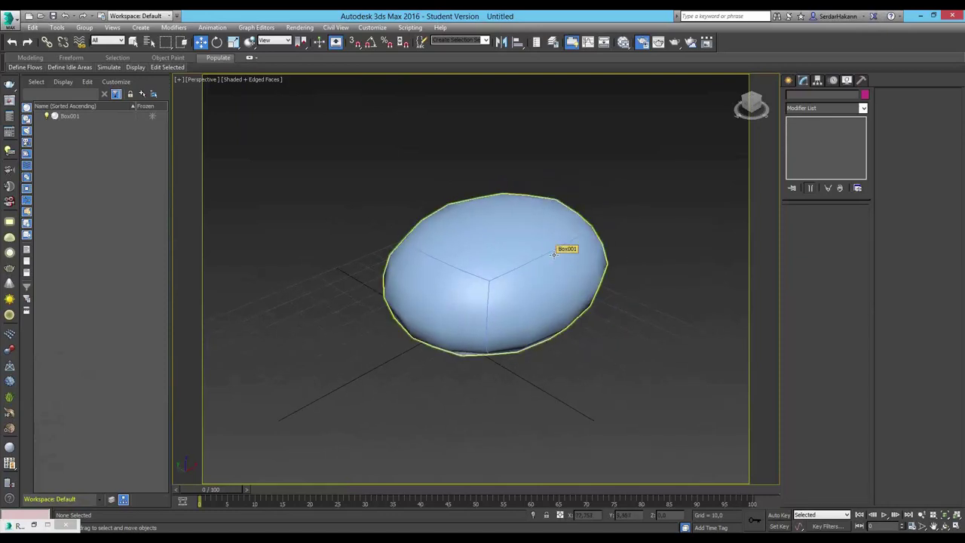
key("ctrl+c")
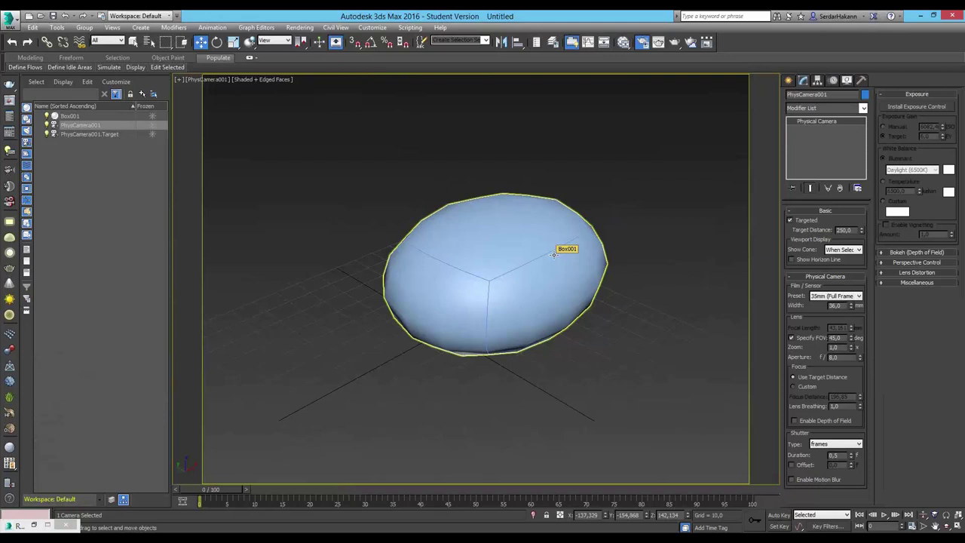
key("shift+q")
left_click(843, 297)
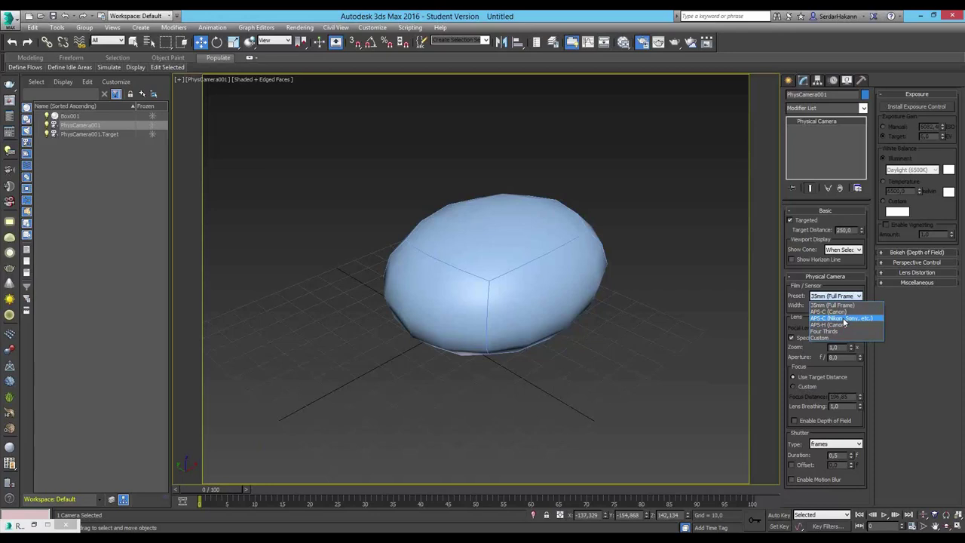
- Choose the APS-C (Canon) sensor preset, install exposure control, and keep Daylight (6500K) white balance
left_click(835, 311)
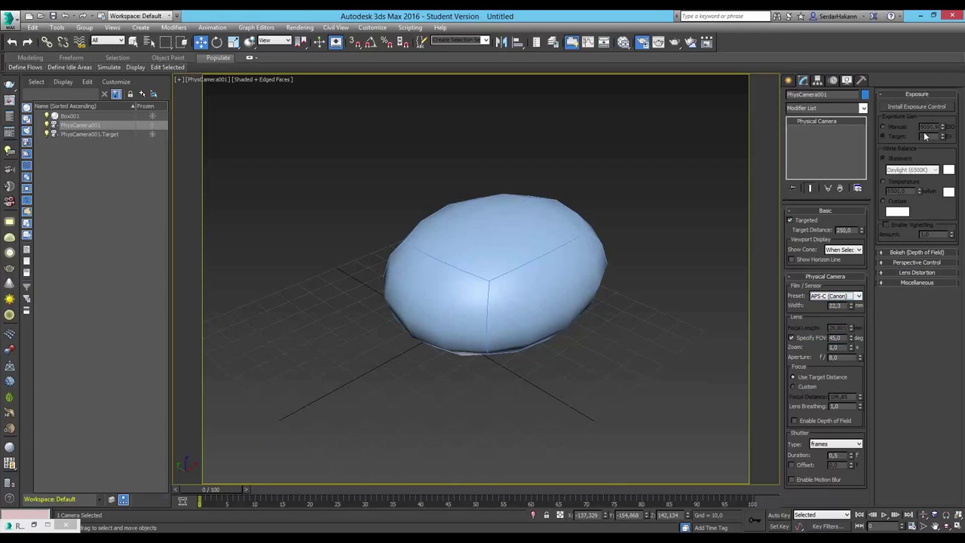
left_click(907, 110)
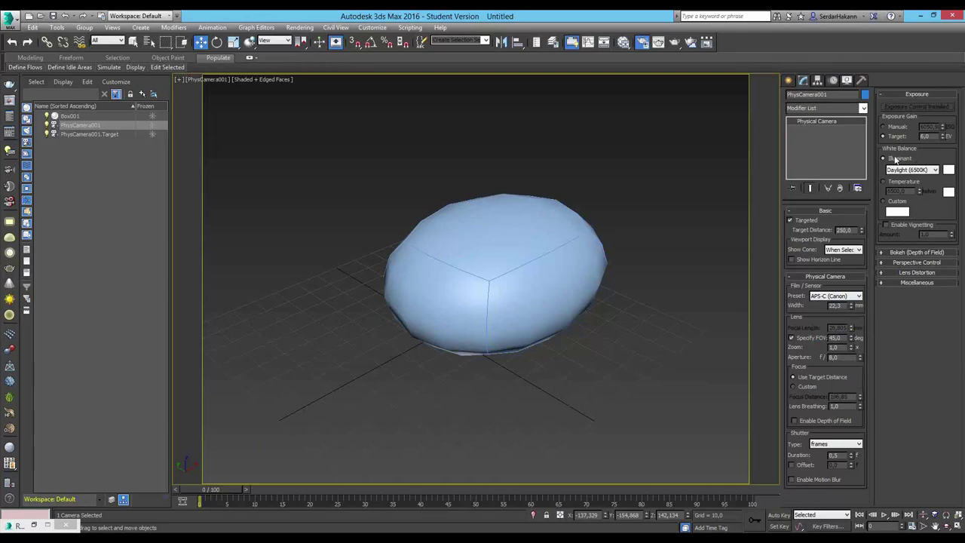
left_click(920, 171)
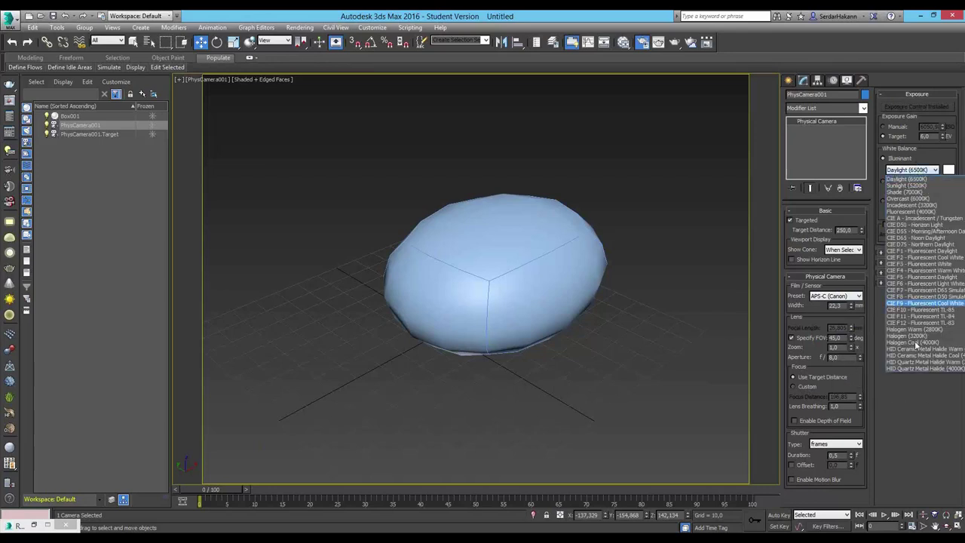
scroll(917, 311, "down", 1)
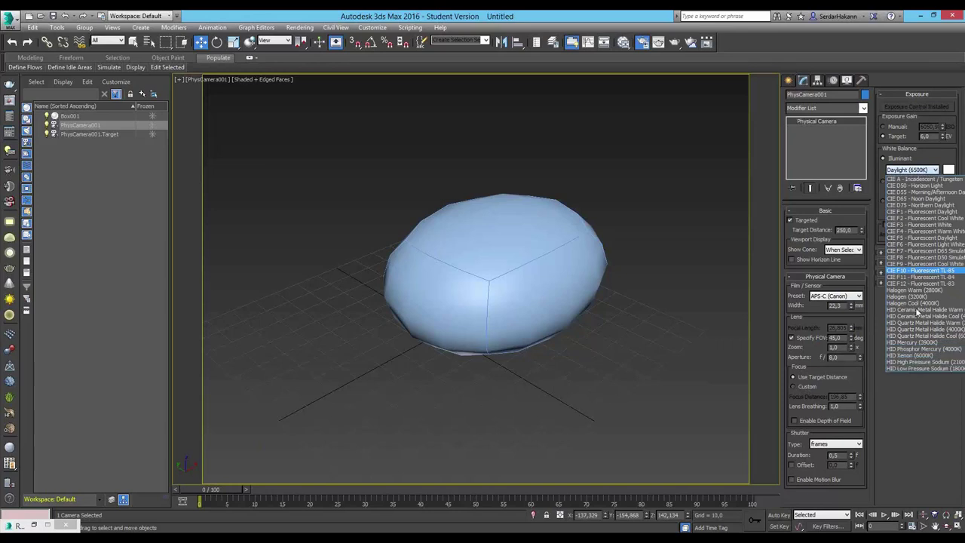
scroll(926, 349, "up", 2)
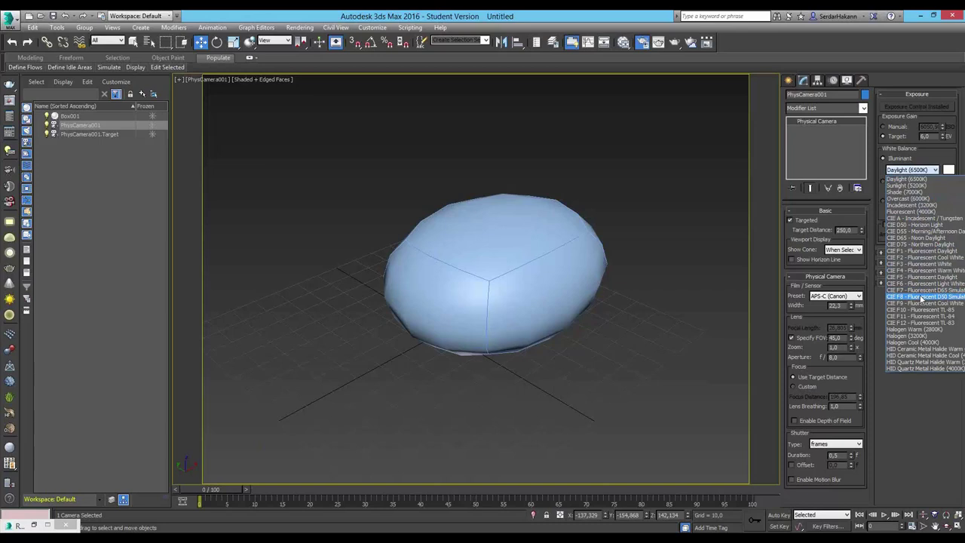
left_click(916, 441)
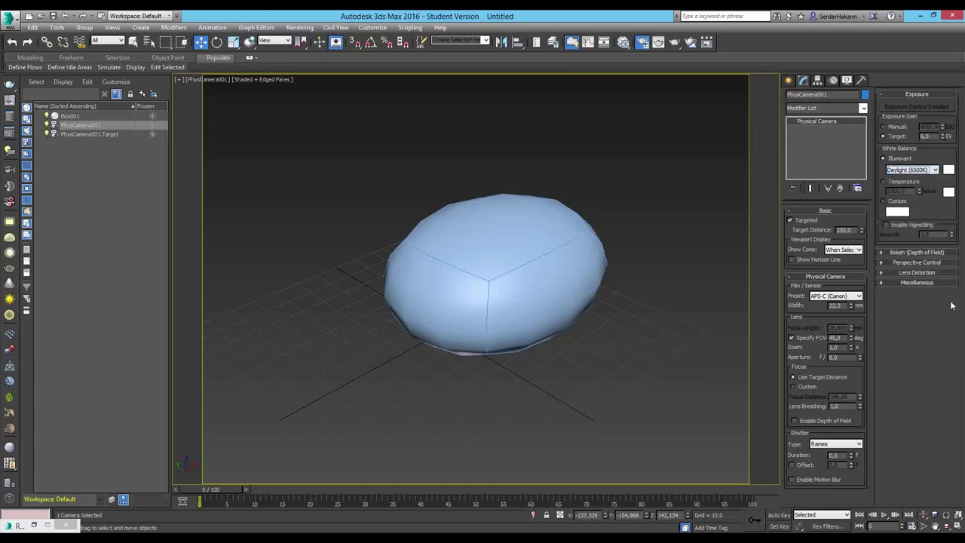
- Expand the Bokeh (Depth of Field) and Perspective Control rollouts of the physical camera
left_click(921, 252)
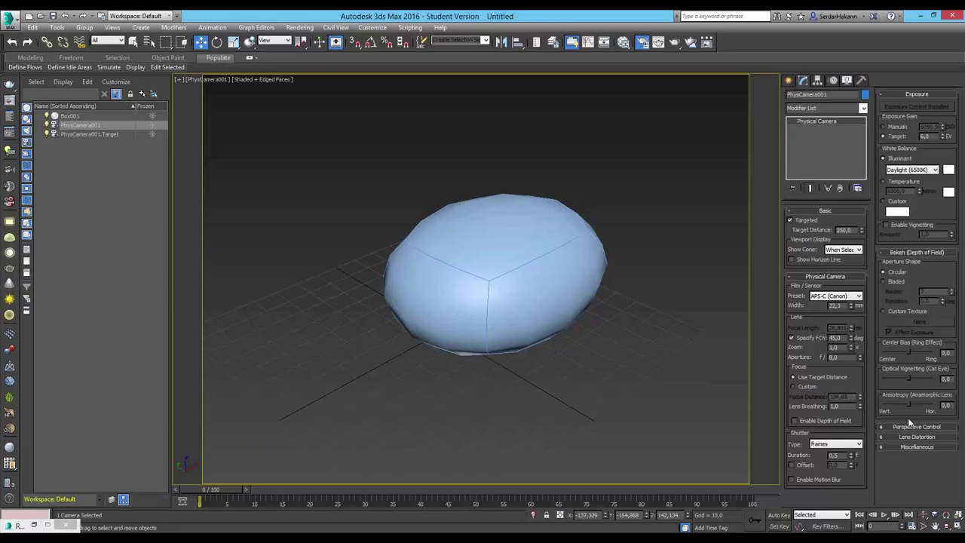
left_click(907, 427)
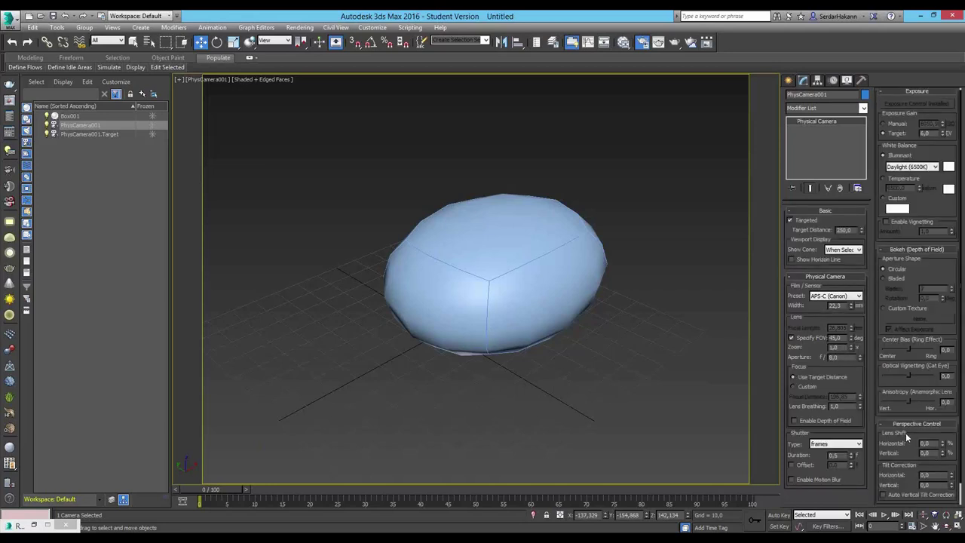
left_click_drag(904, 446, 903, 366)
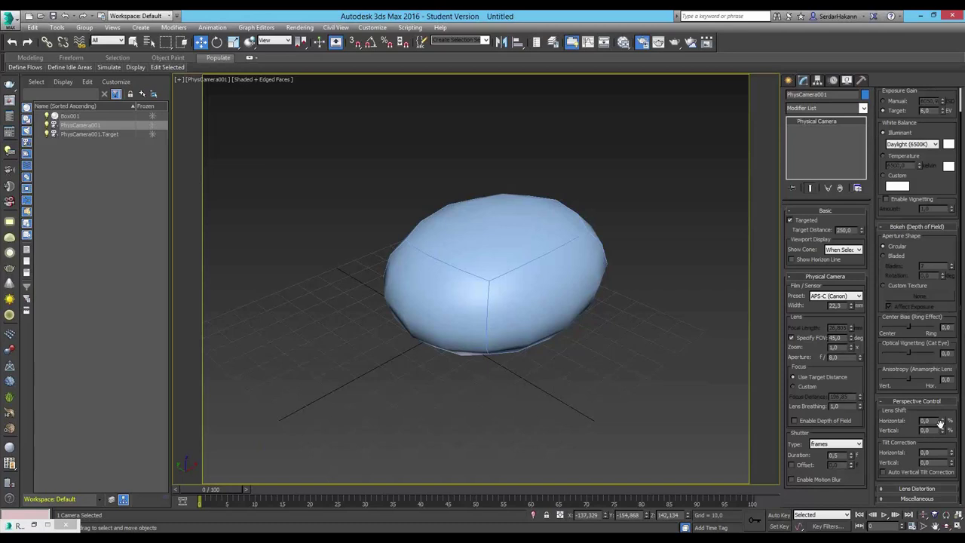
- Set lens shift to 3.54 horizontal, 0.73 vertical, and tilt correction to -0.14 and -0.07
mouse_move(942, 420)
left_mouse_down()
mouse_move(942, 406)
mouse_move(251, 178)
mouse_move(312, 400)
mouse_move(319, 91)
mouse_move(437, 528)
mouse_move(949, 438)
mouse_move(934, 121)
mouse_move(950, 436)
left_mouse_up()
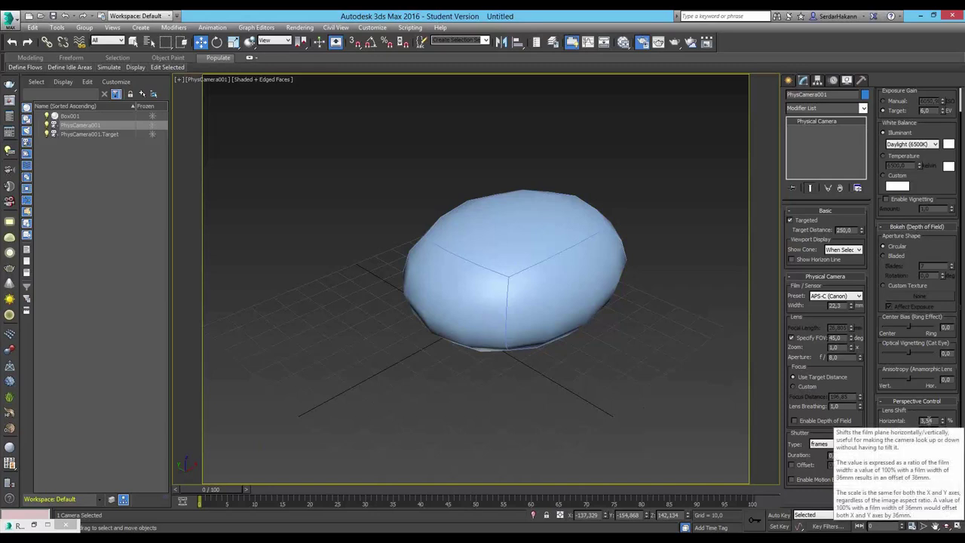
double_click(927, 419)
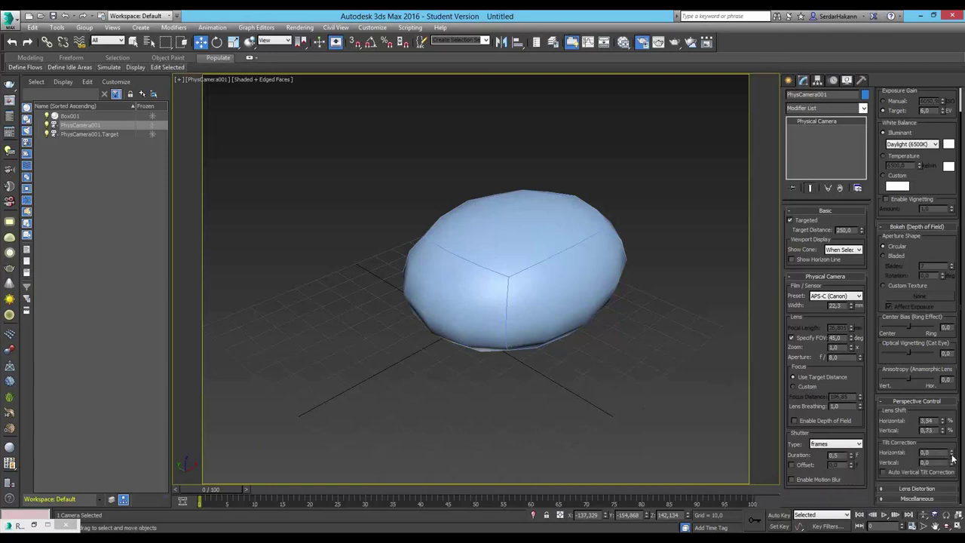
mouse_move(951, 452)
left_mouse_down()
mouse_move(954, 477)
mouse_move(949, 459)
left_mouse_up()
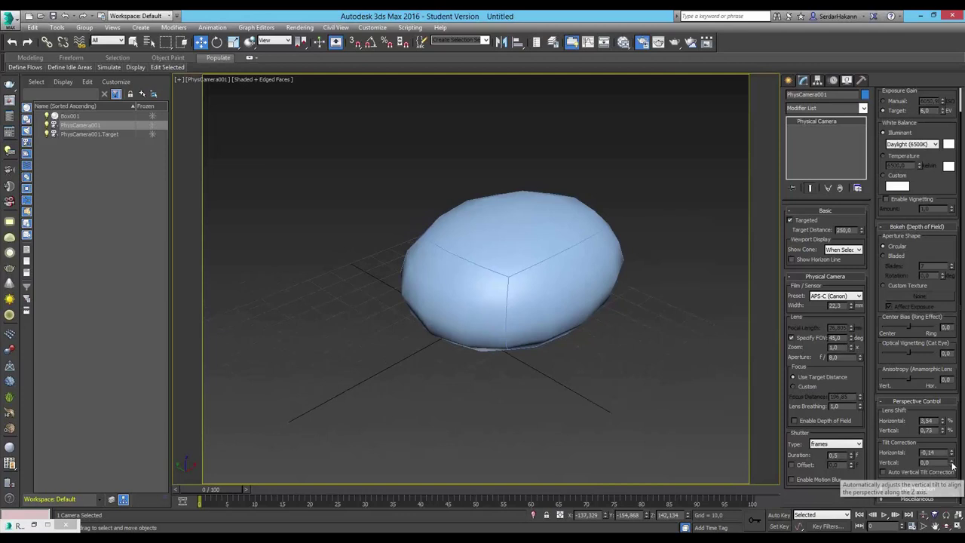
left_click_drag(952, 462, 952, 464)
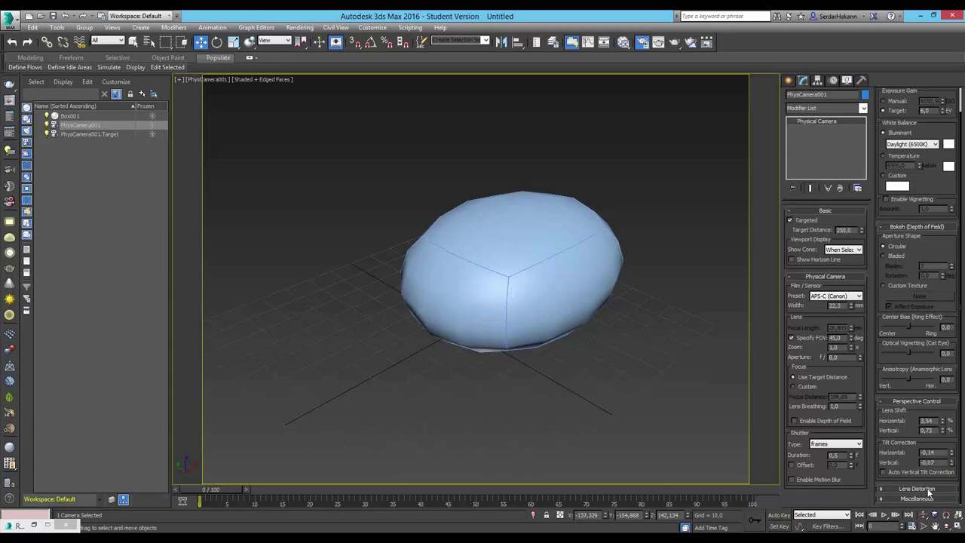
- Switch the camera's lens distortion to Cubic with an amount of 0.13
scroll(916, 487, "down", 2)
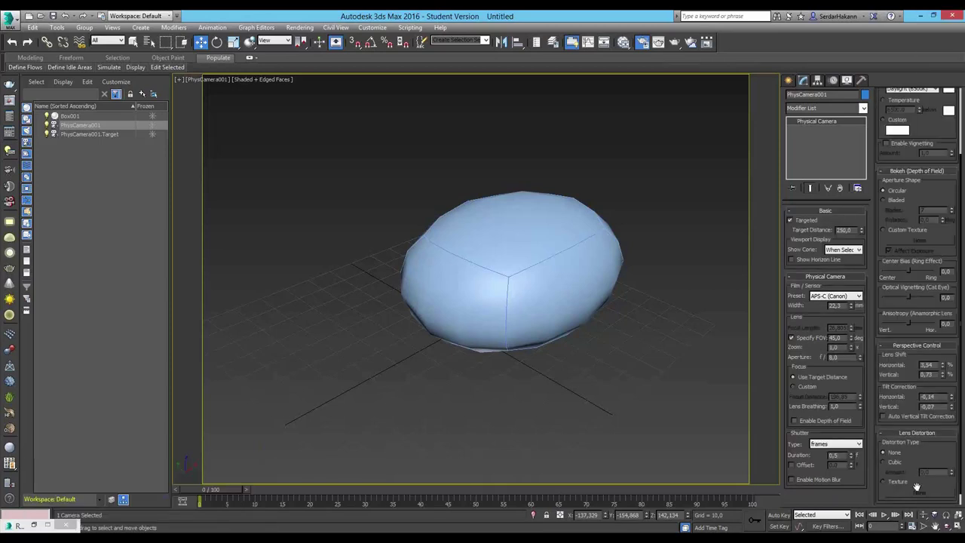
scroll(924, 444, "down", 1)
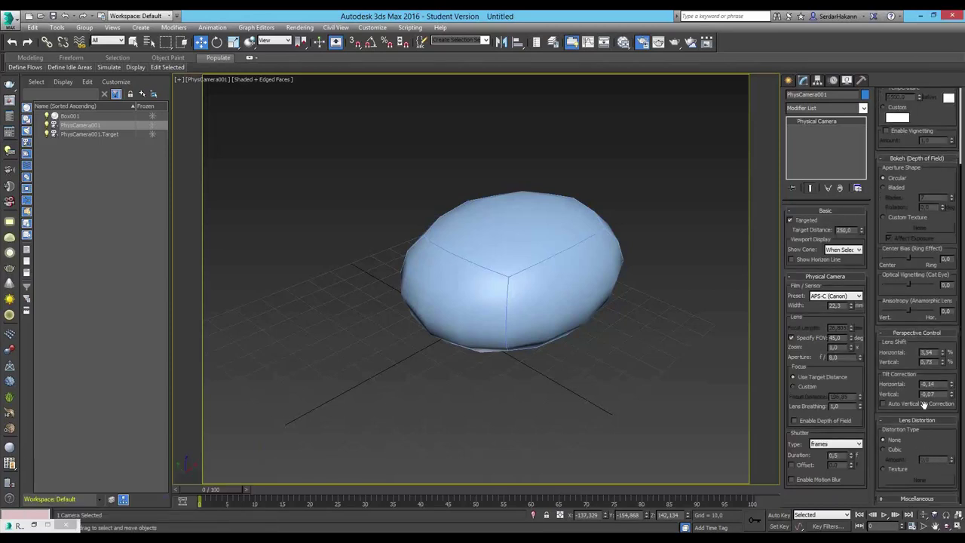
left_click(895, 450)
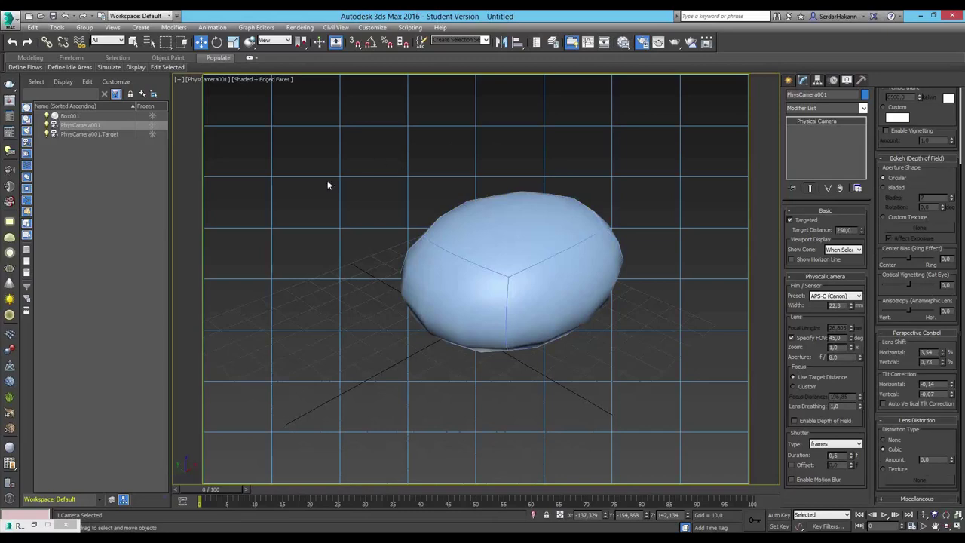
mouse_move(951, 460)
left_mouse_down()
mouse_move(953, 443)
mouse_move(949, 450)
left_mouse_up()
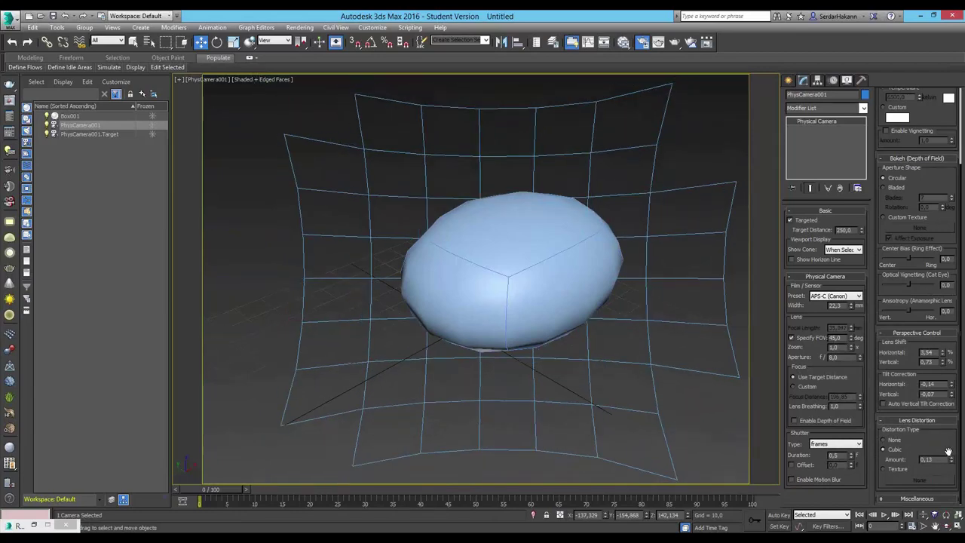